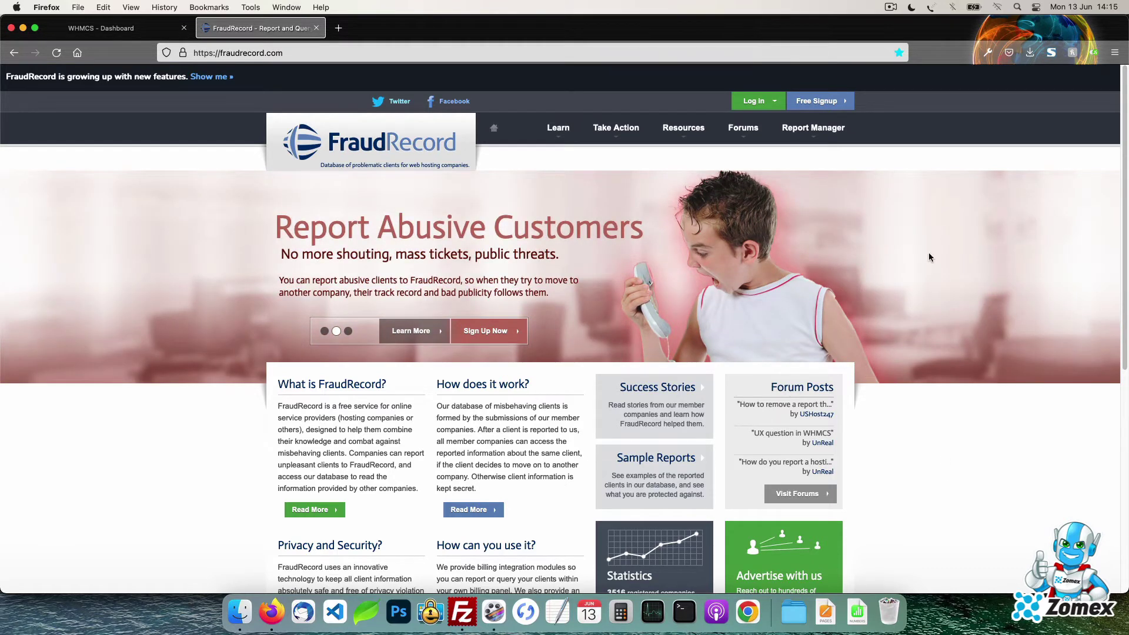
Step: Open FraudRecord's free registration form, accepting the registration agreement, and examine the information it requires
{"action": "left_click", "coordinate": [835, 103]}
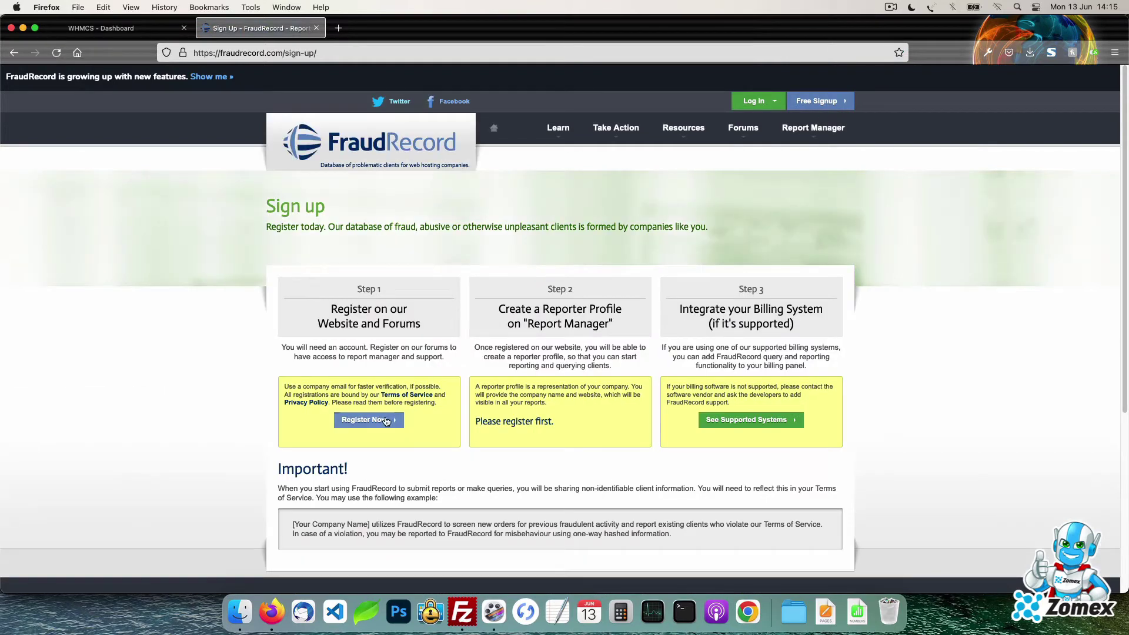
{"action": "left_click", "coordinate": [382, 420]}
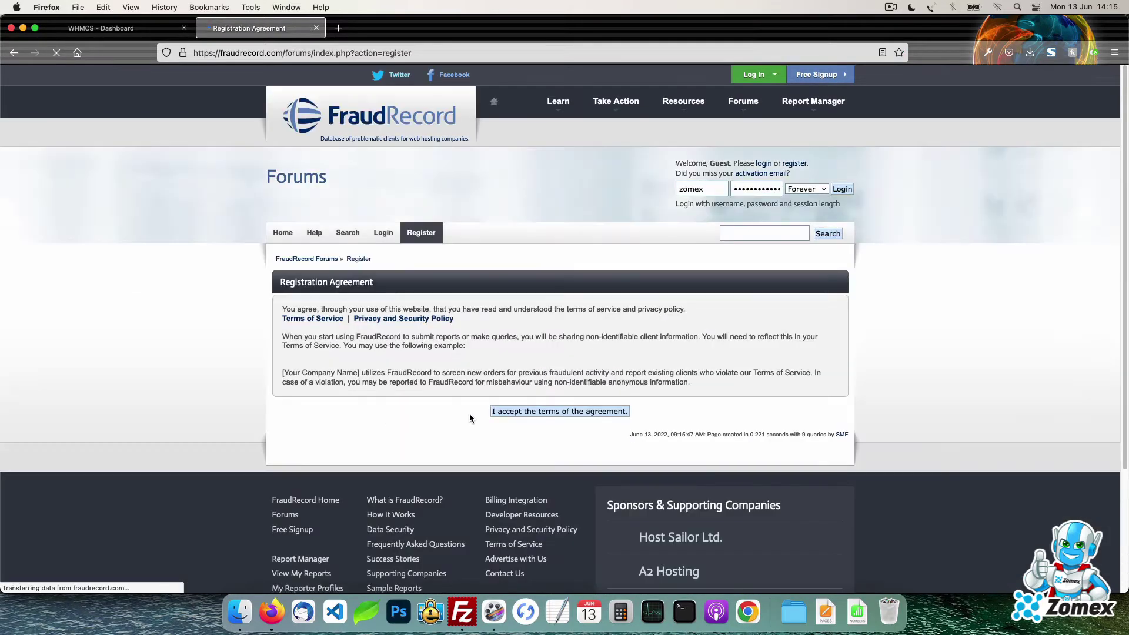
{"action": "left_click", "coordinate": [527, 412]}
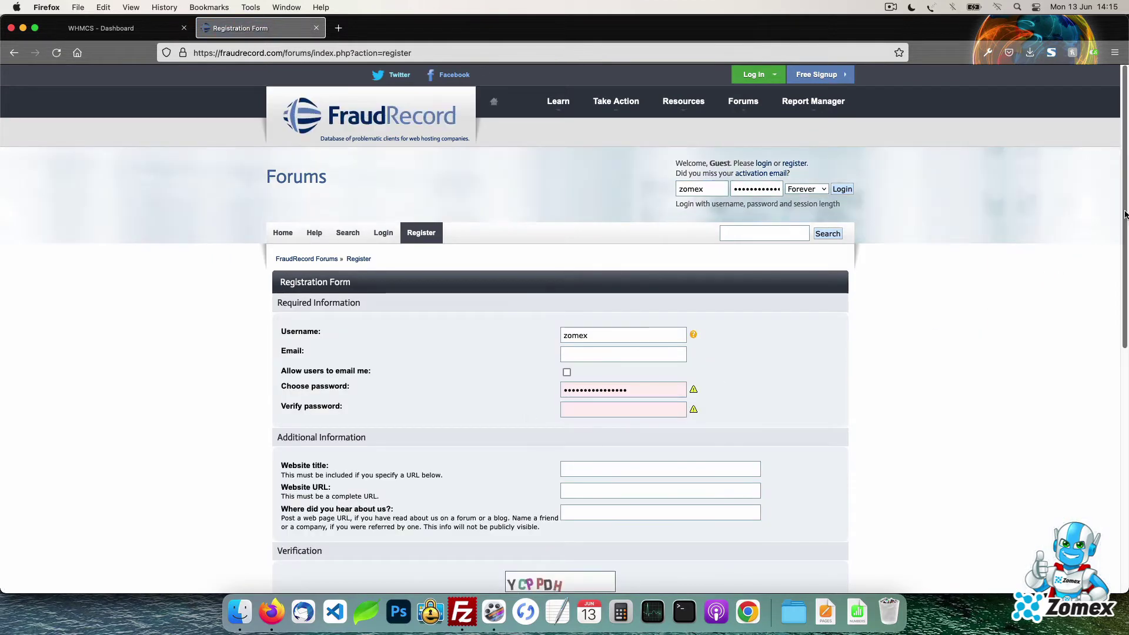
{"action": "left_click_drag", "start_coordinate": [1125, 220], "coordinate": [1125, 309]}
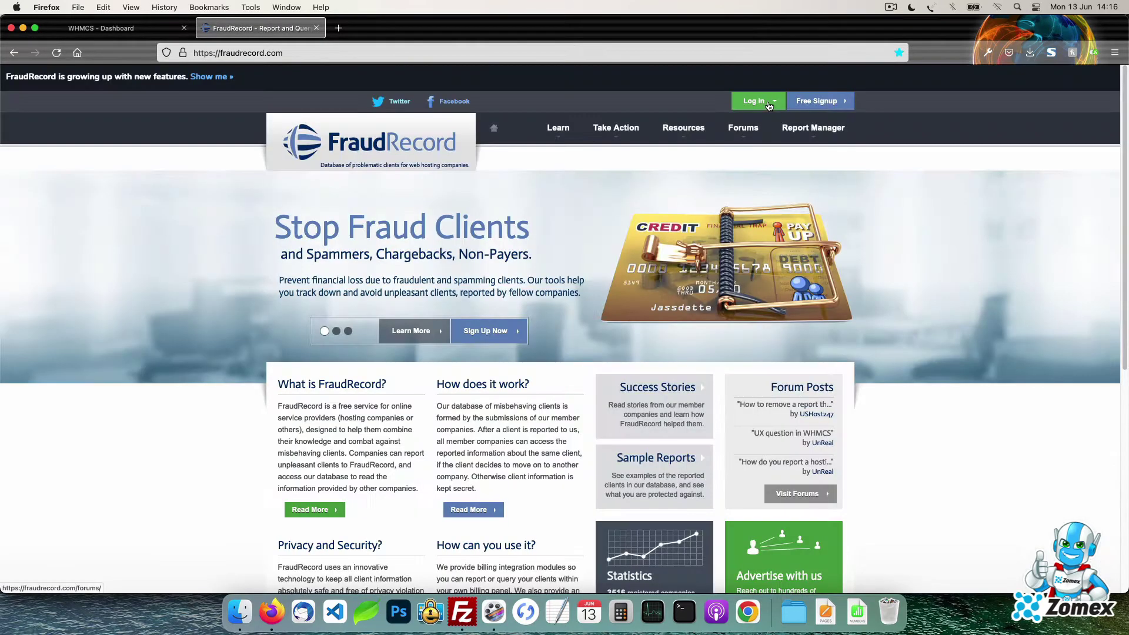
Step: Log in to the FraudRecord account with the prefilled credentials and start adding a new reporter profile
{"action": "left_click", "coordinate": [754, 101]}
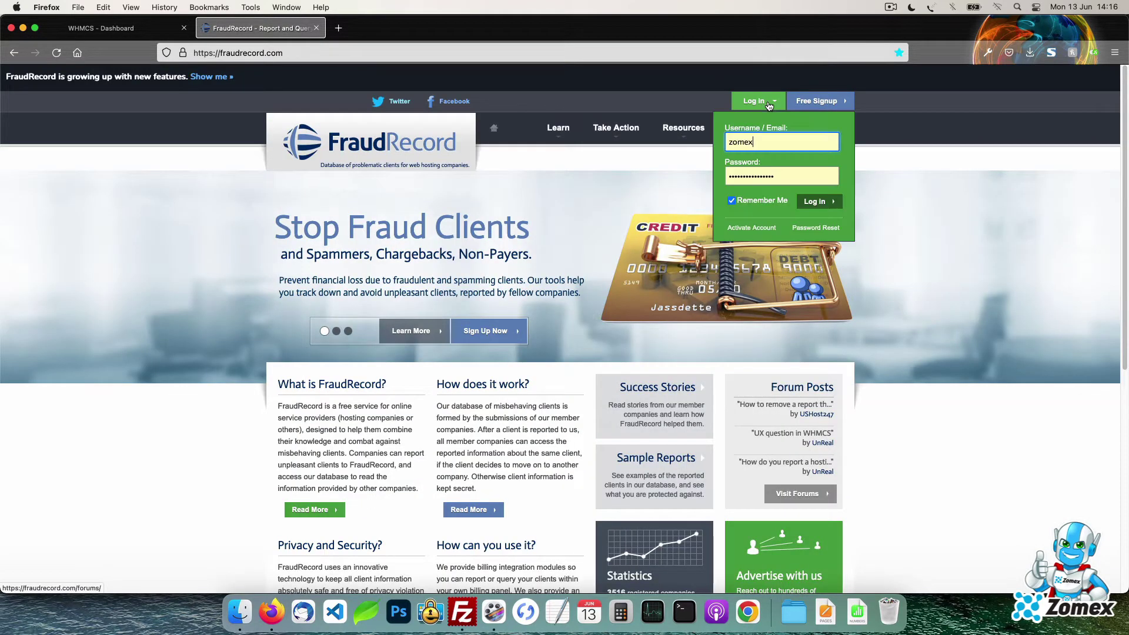
{"action": "left_click", "coordinate": [806, 204]}
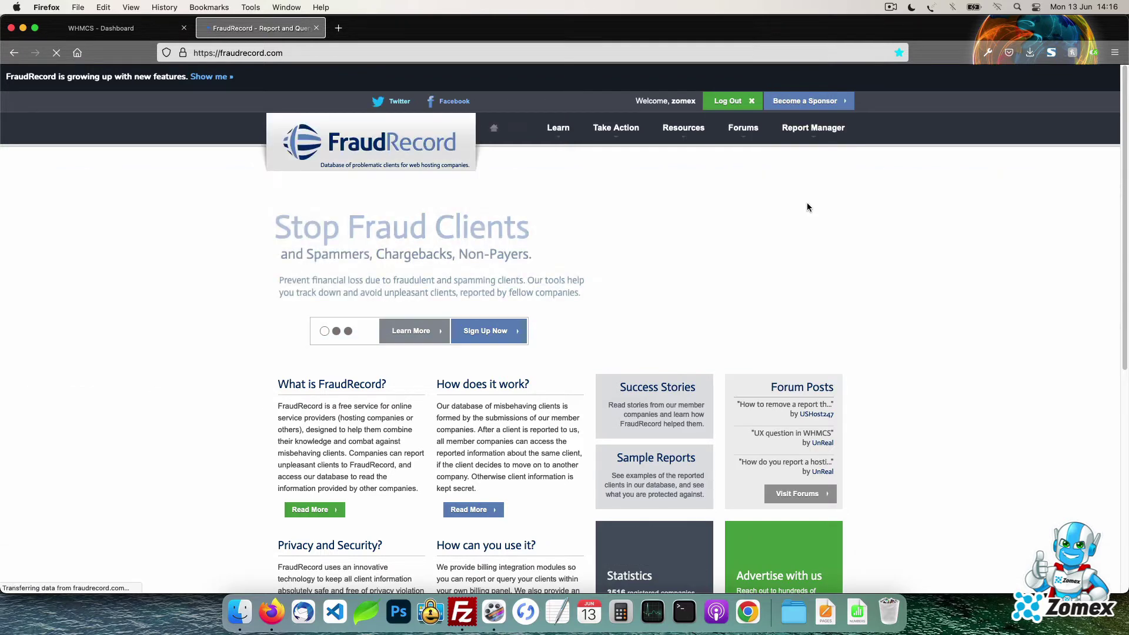
{"action": "mouse_move", "coordinate": [813, 130]}
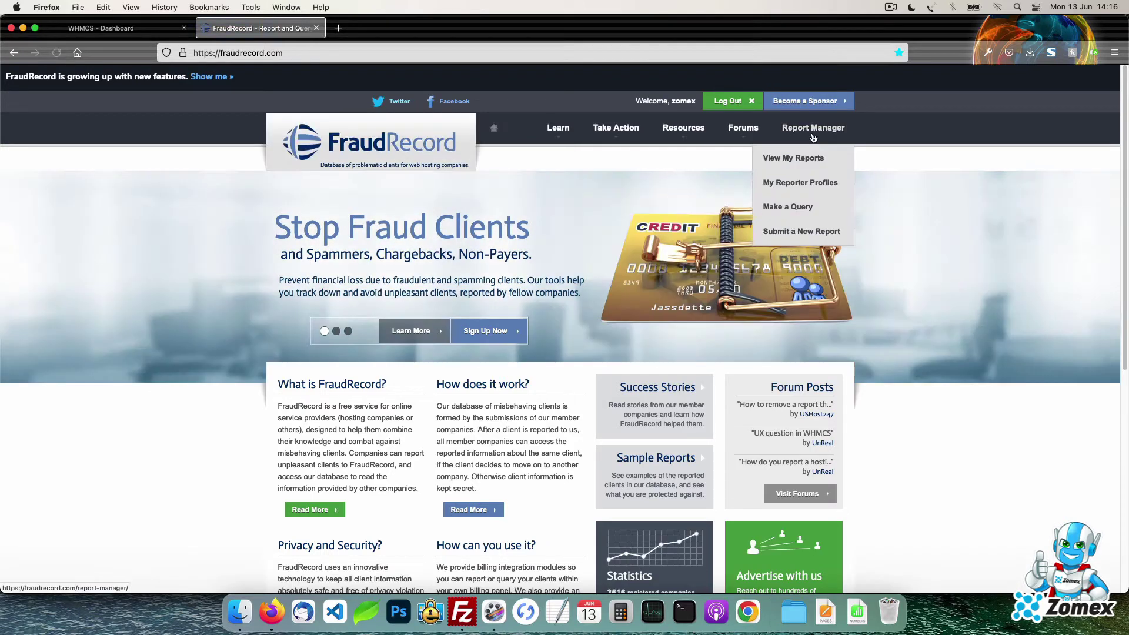
{"action": "left_click", "coordinate": [809, 182]}
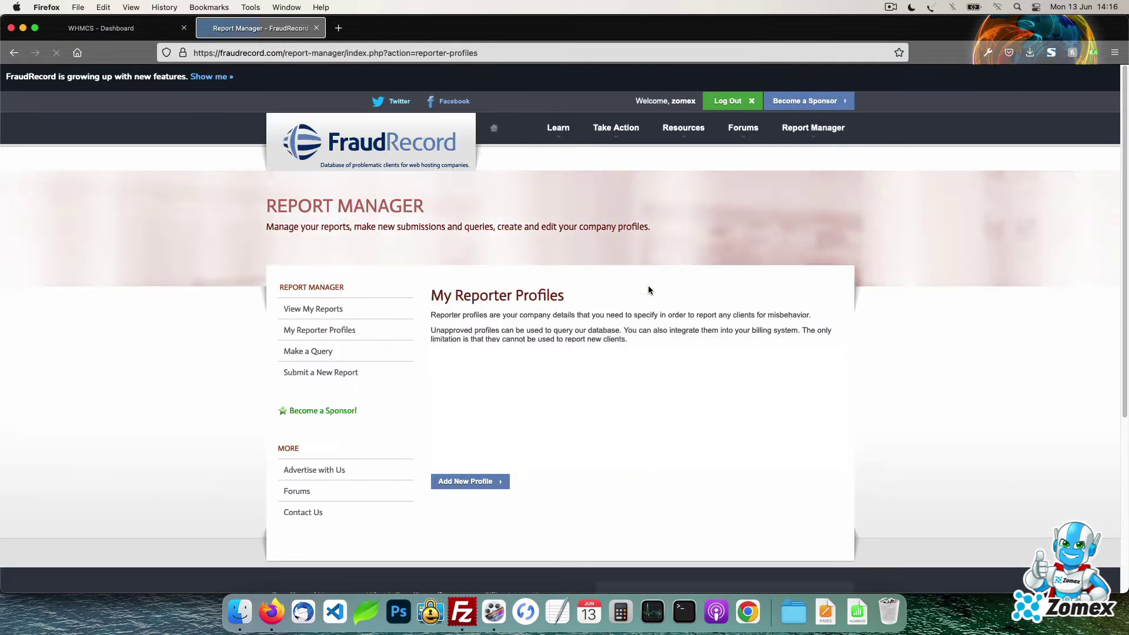
{"action": "left_click", "coordinate": [486, 482]}
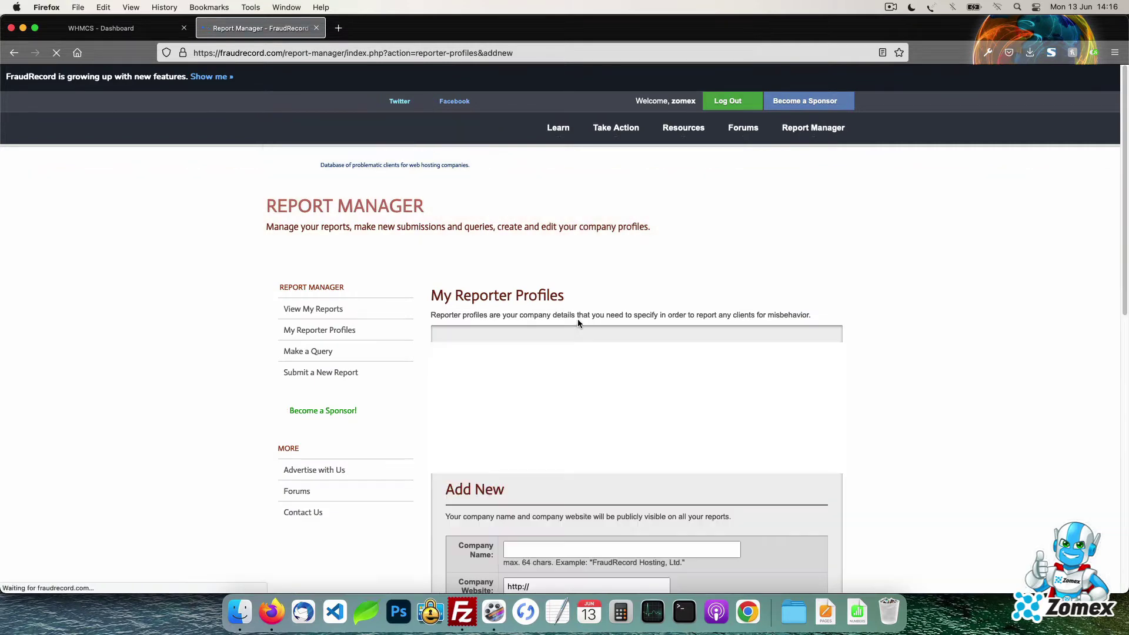
{"action": "scroll", "coordinate": [569, 455], "scroll_direction": "down", "scroll_amount": 5}
{"action": "left_click", "coordinate": [643, 359]}
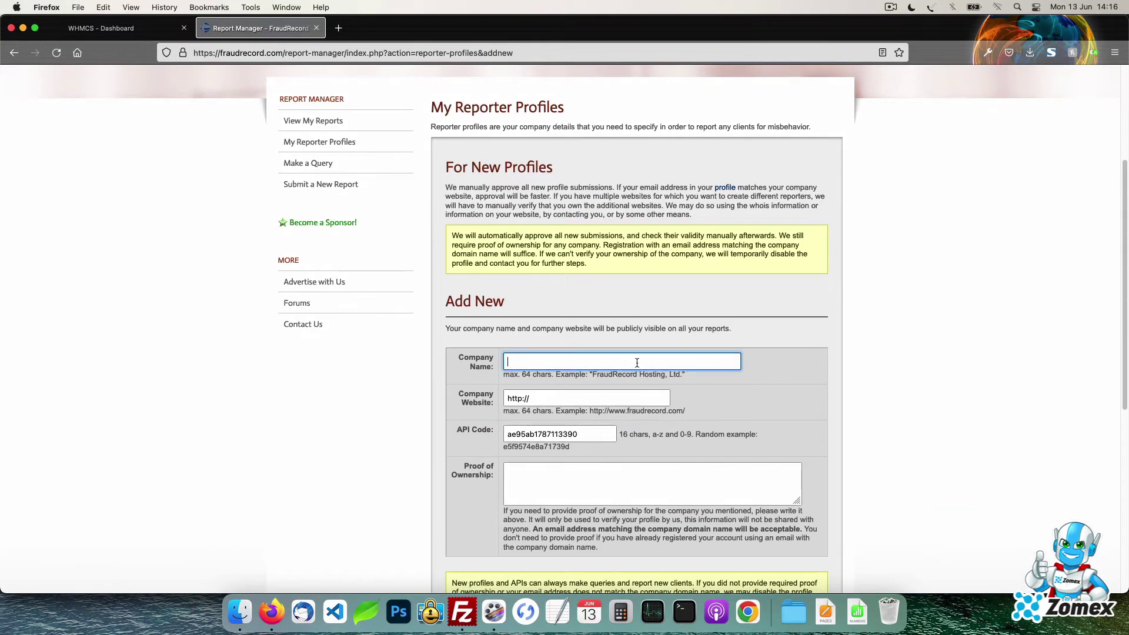
{"action": "type", "text": "Example Name"}
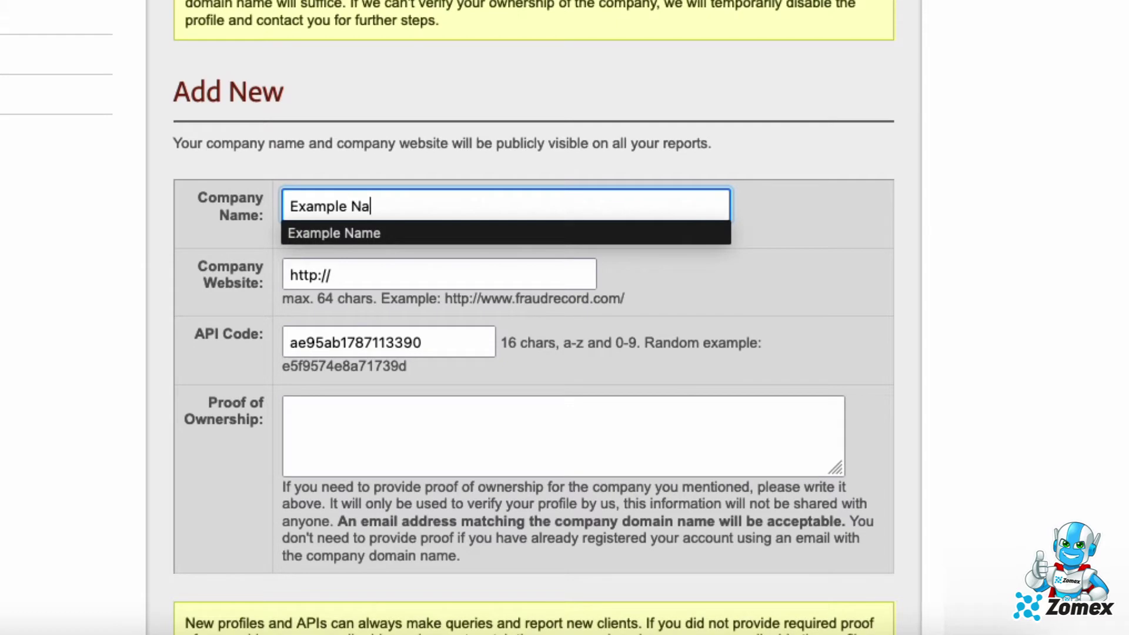
{"action": "key", "text": "Tab"}
{"action": "key", "text": "End"}
{"action": "type", "text": "www.e"}
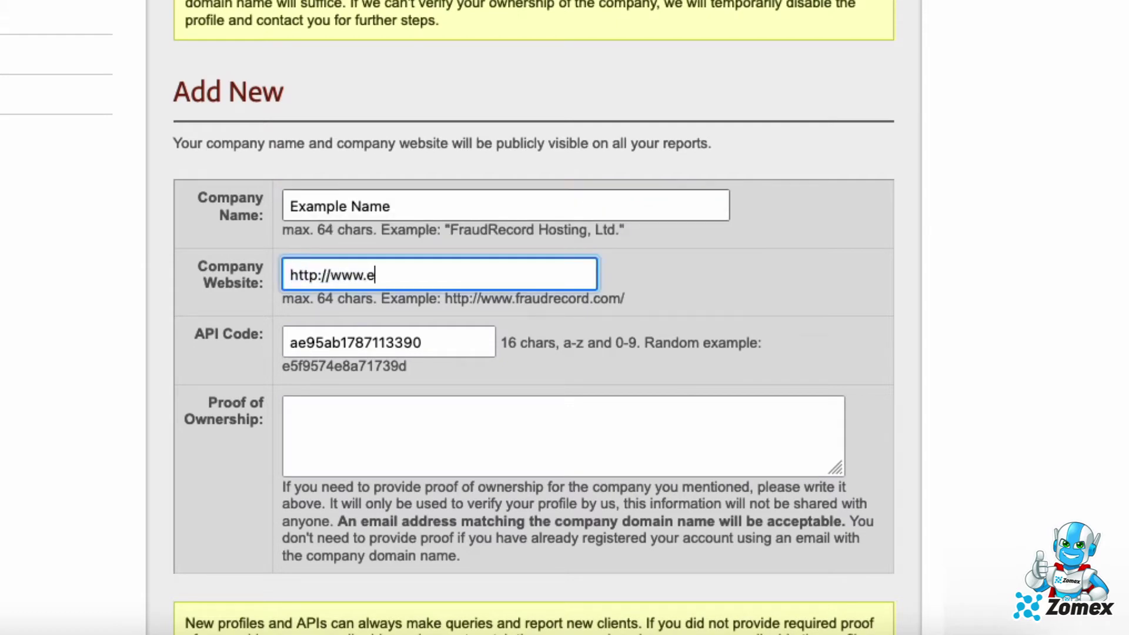
{"action": "type", "text": "xample.com"}
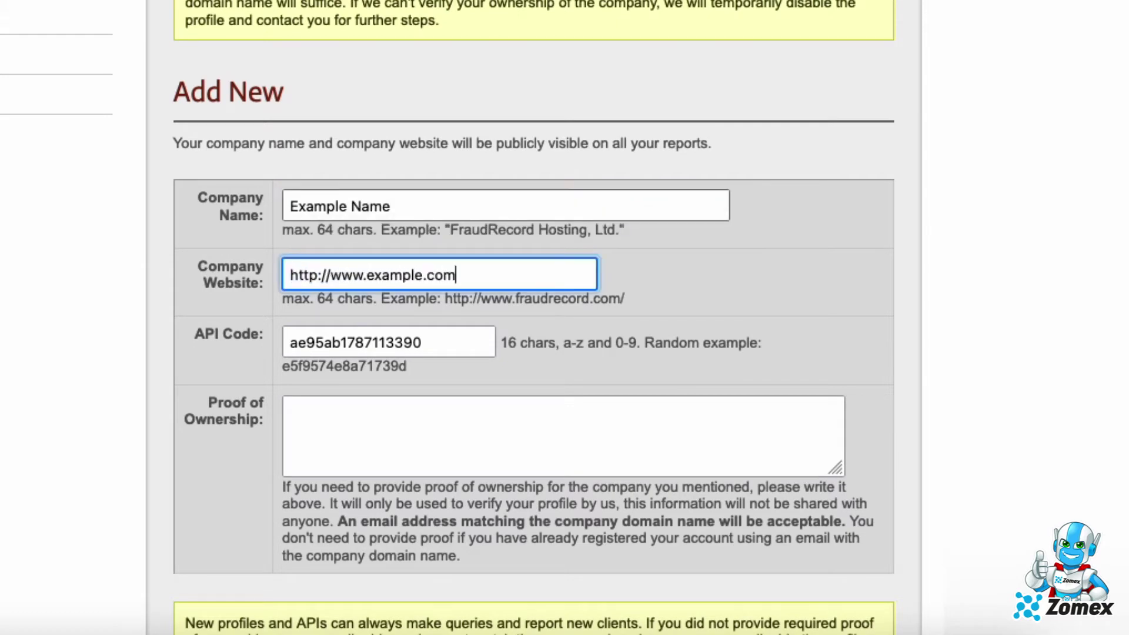
{"action": "scroll", "coordinate": [646, 66], "scroll_direction": "down", "scroll_amount": 6}
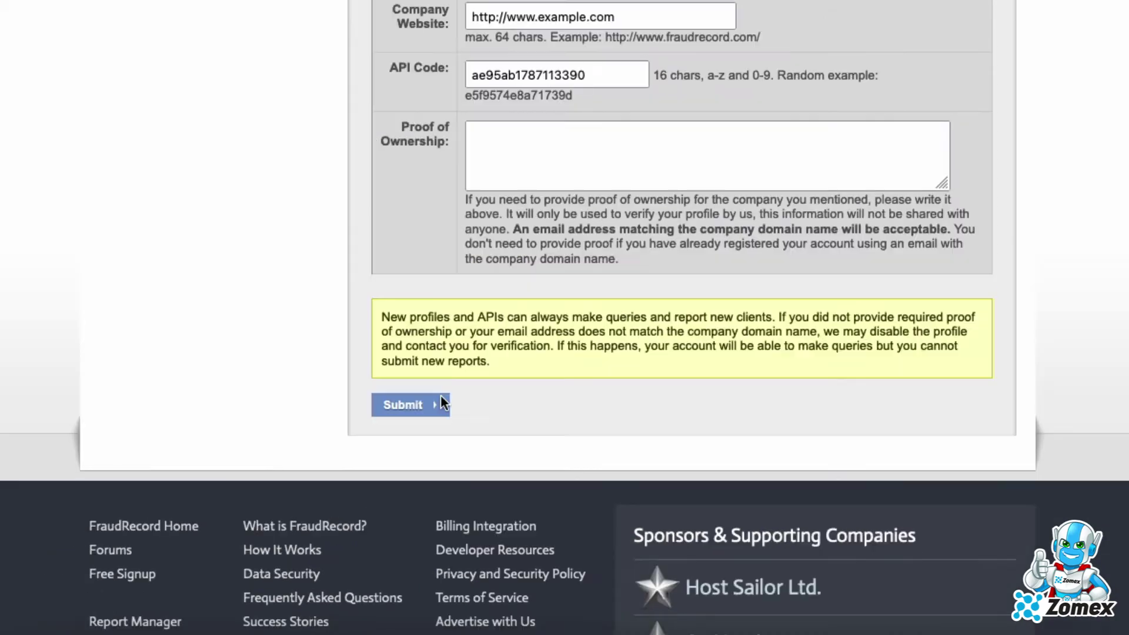
{"action": "left_click", "coordinate": [257, 370]}
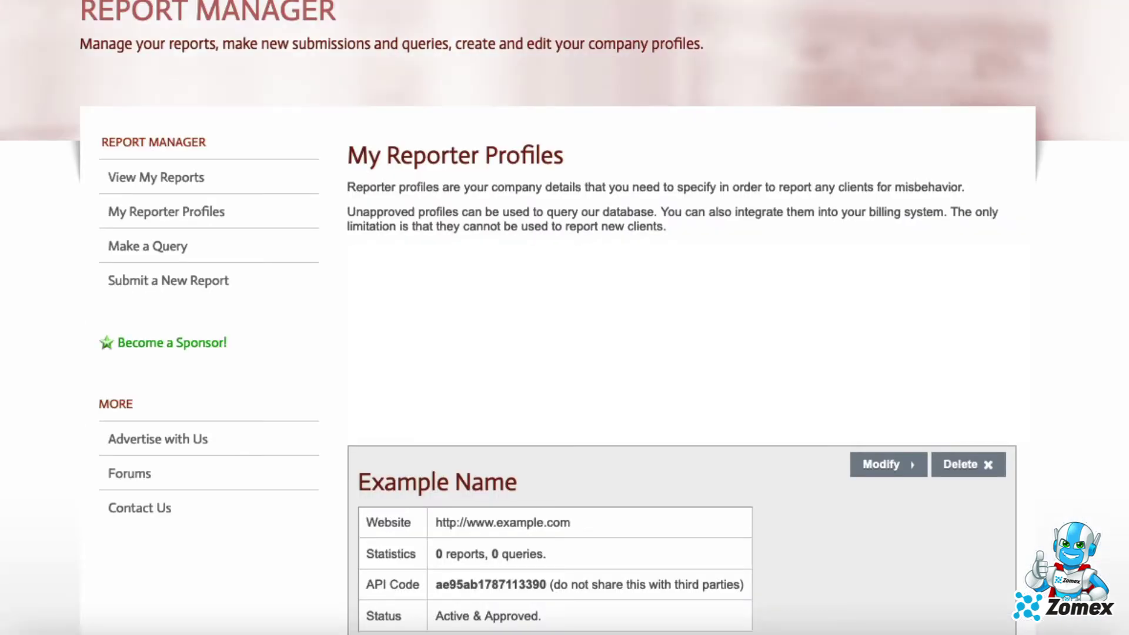
Step: Copy the API code of the Example Name reporter profile
{"action": "double_click", "coordinate": [503, 584]}
{"action": "key", "text": "super+c"}
{"action": "right_click", "coordinate": [505, 583]}
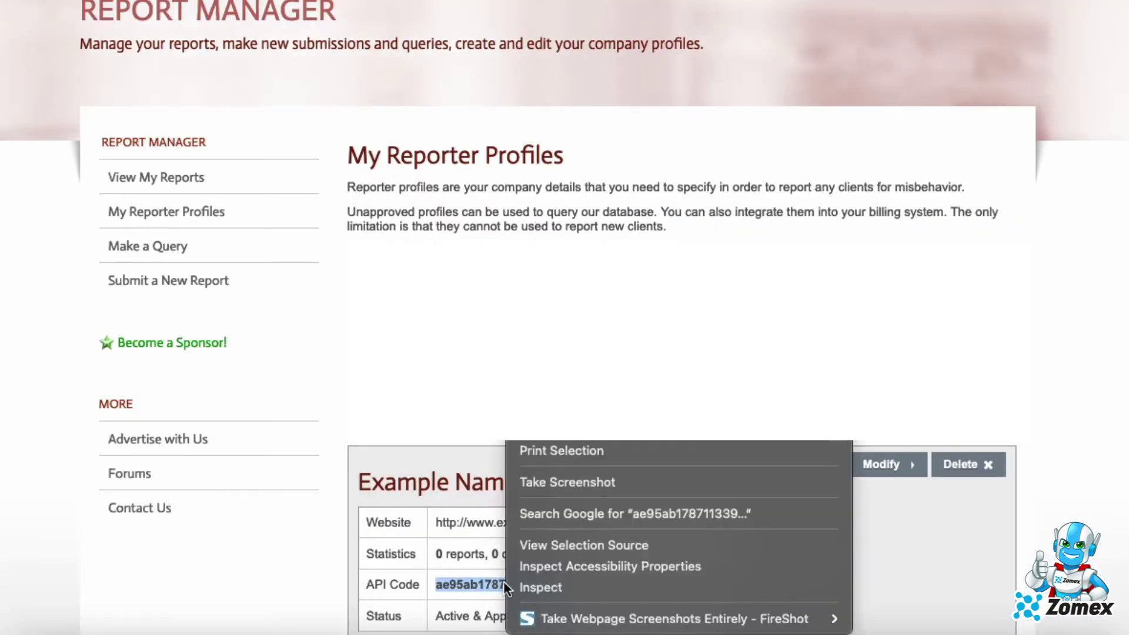
{"action": "left_click", "coordinate": [541, 587]}
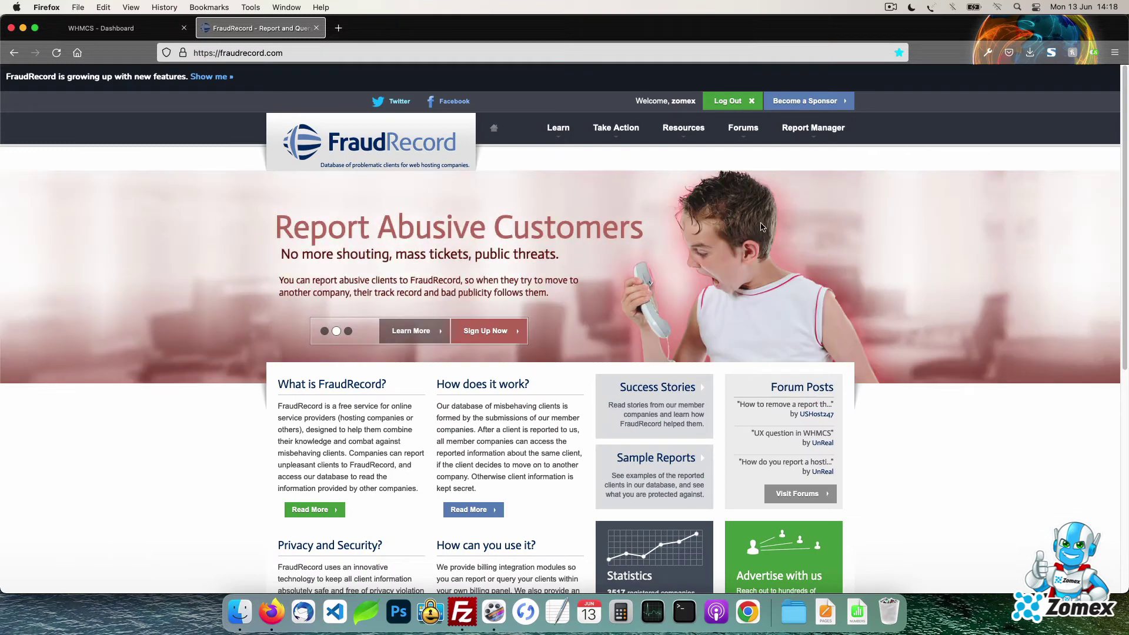
Step: Download the WHMCS integration module from FraudRecord's Billing Integration page
{"action": "mouse_move", "coordinate": [697, 137]}
{"action": "left_click", "coordinate": [690, 160]}
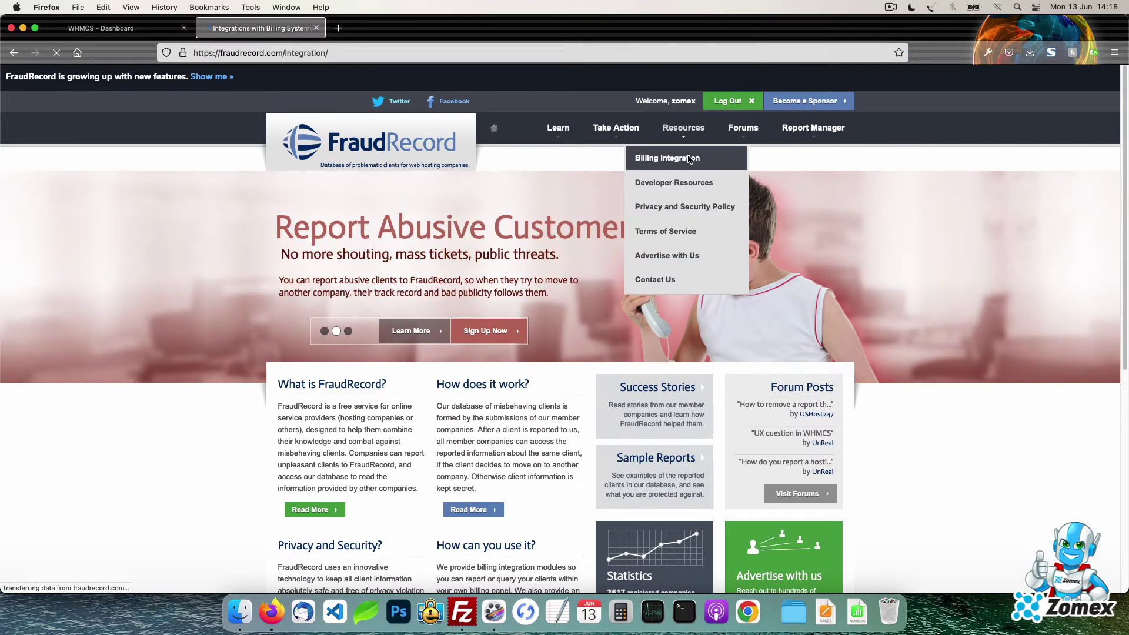
{"action": "scroll", "coordinate": [823, 267], "scroll_direction": "down", "scroll_amount": 3}
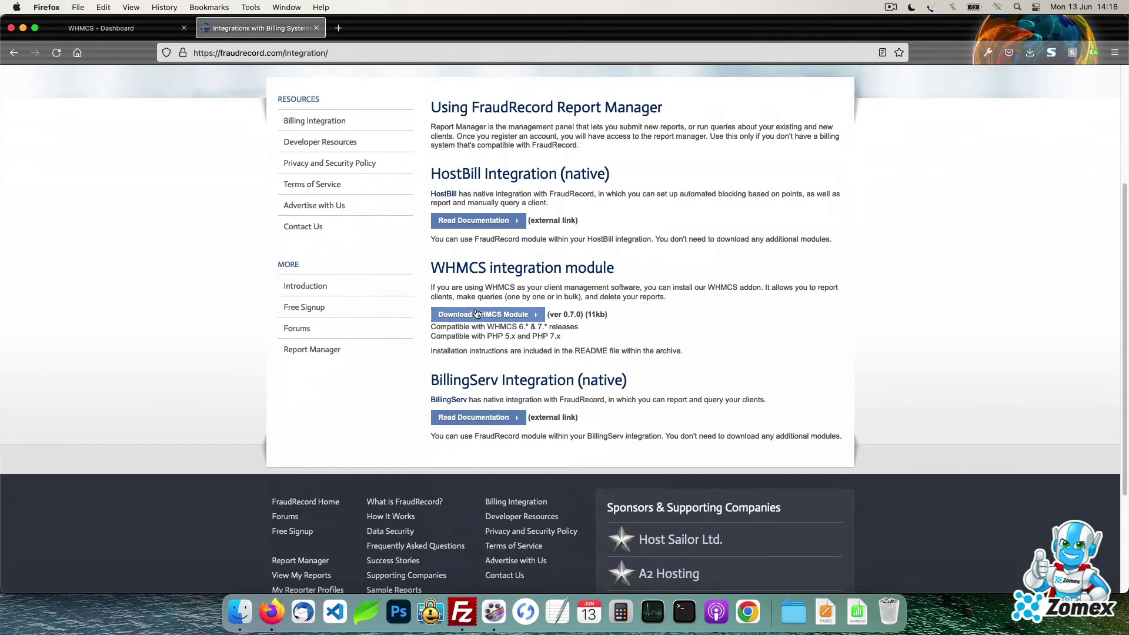
{"action": "left_click", "coordinate": [517, 314]}
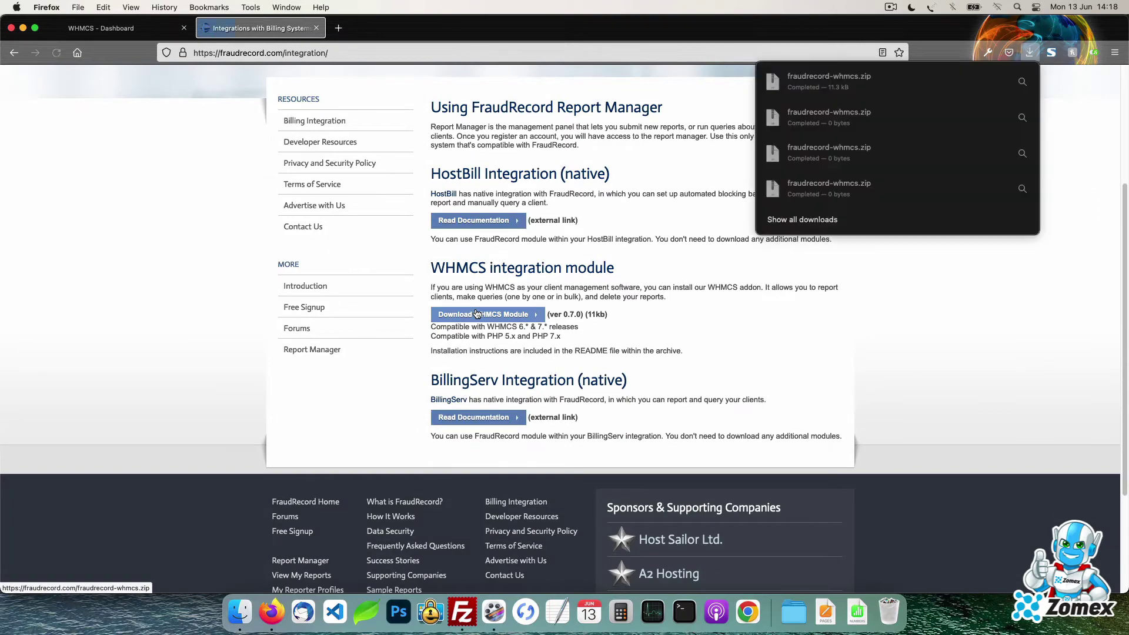
Step: Extract fraudrecord-whmcs.zip on the desktop and look through the fraudrecord folder inside it
{"action": "left_click", "coordinate": [22, 28]}
{"action": "double_click", "coordinate": [1088, 81]}
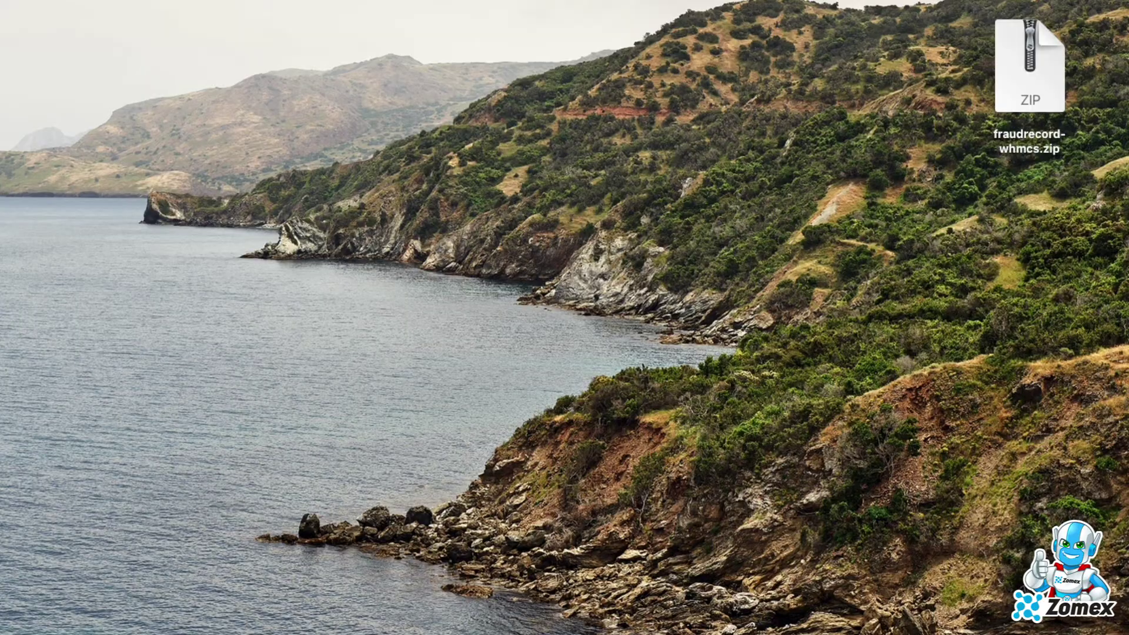
{"action": "double_click", "coordinate": [1093, 83]}
{"action": "double_click", "coordinate": [504, 158]}
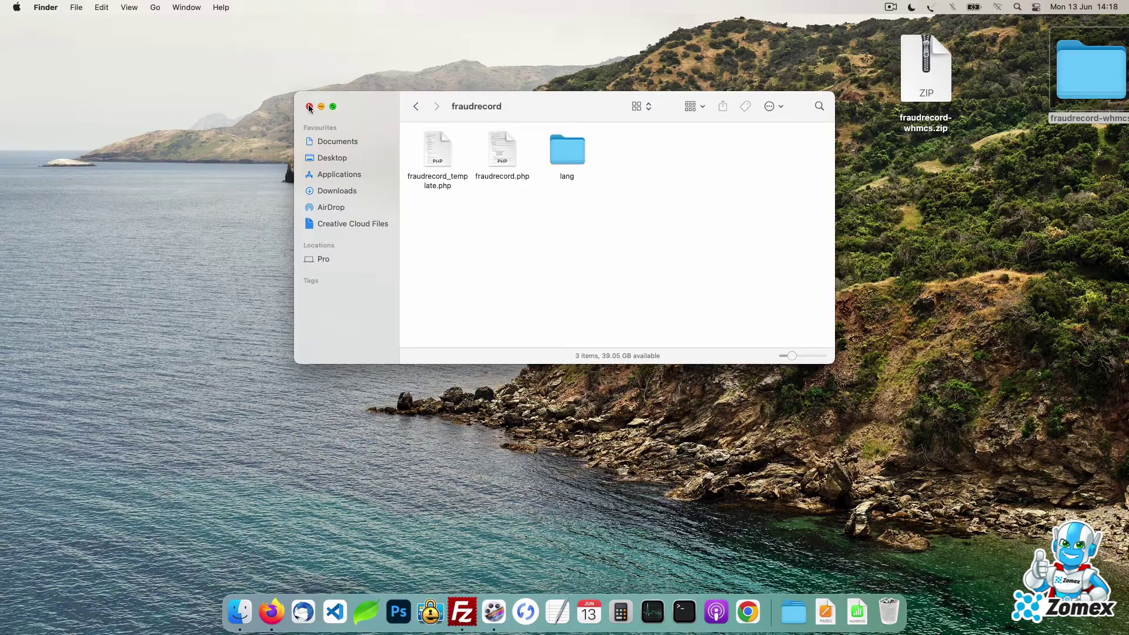
{"action": "left_click", "coordinate": [177, 120]}
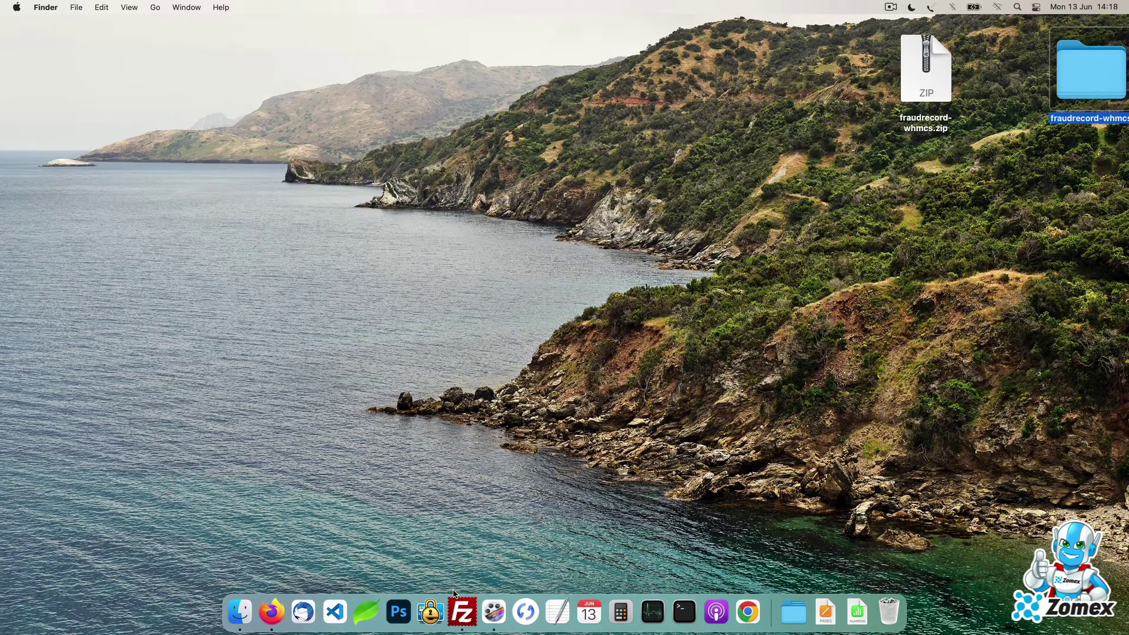
Step: Switch to FileZilla, refresh the local Desktop listing and open the fraudrecord-whmcs folder
{"action": "left_click", "coordinate": [462, 612]}
{"action": "right_click", "coordinate": [212, 290]}
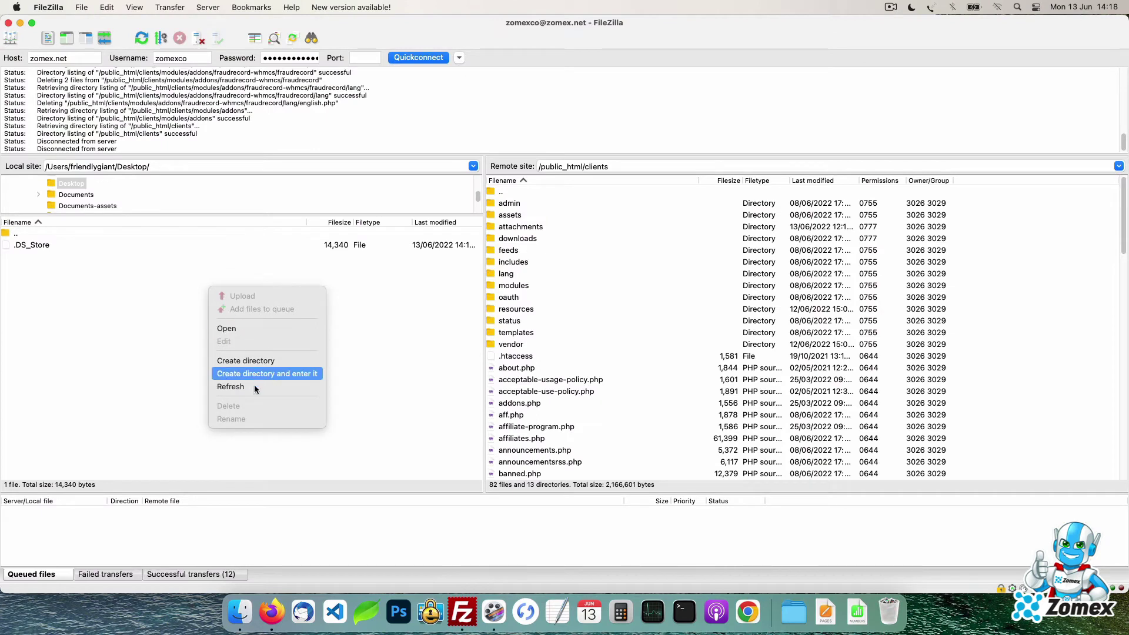
{"action": "left_click", "coordinate": [231, 387]}
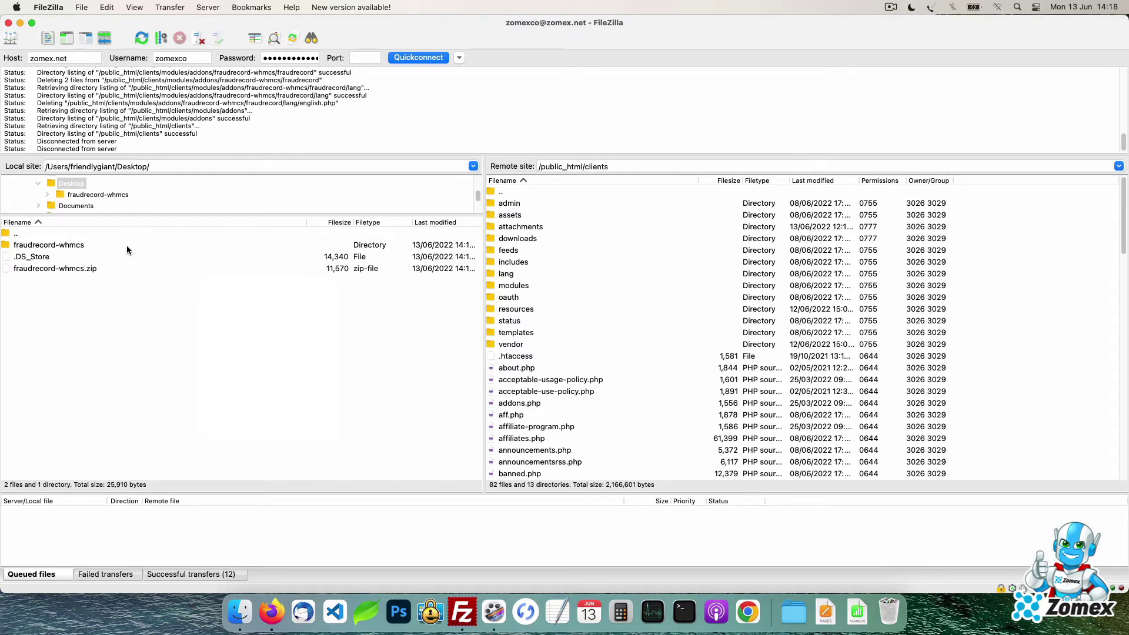
{"action": "double_click", "coordinate": [129, 245]}
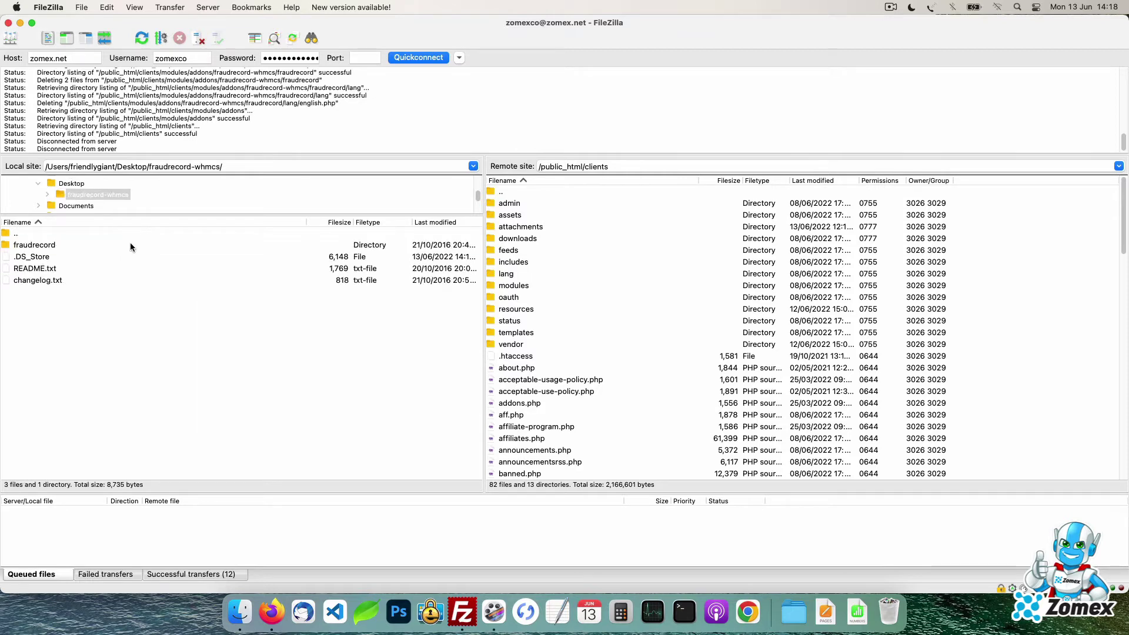
Step: Upload the local fraudrecord folder to /public_html/clients/modules/addons on the server
{"action": "double_click", "coordinate": [514, 286]}
{"action": "double_click", "coordinate": [565, 203]}
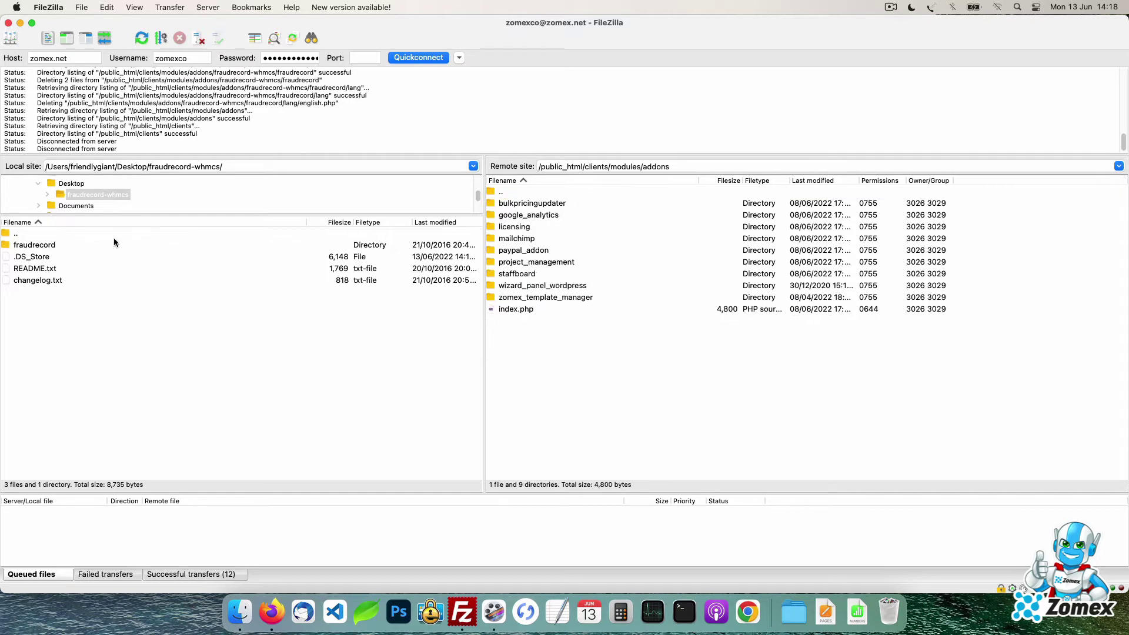
{"action": "left_click", "coordinate": [55, 242]}
{"action": "right_click", "coordinate": [55, 241]}
{"action": "left_click", "coordinate": [82, 246]}
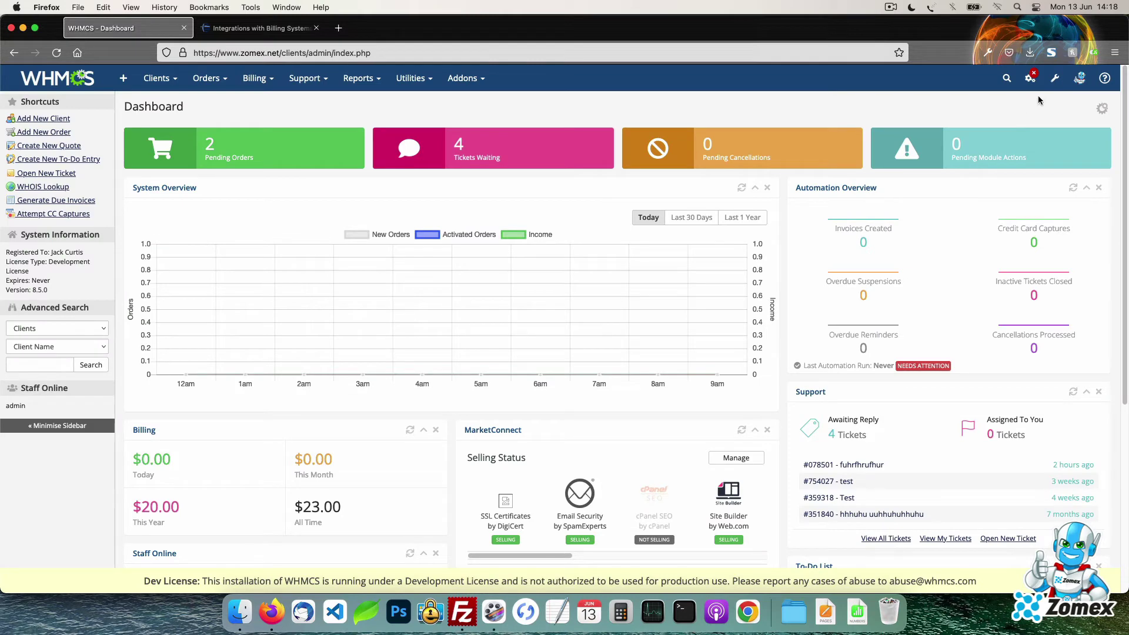
Step: In the WHMCS admin area in Firefox, search the system settings for "addon", open Addon Modules and activate FraudRecord
{"action": "left_click", "coordinate": [1052, 89]}
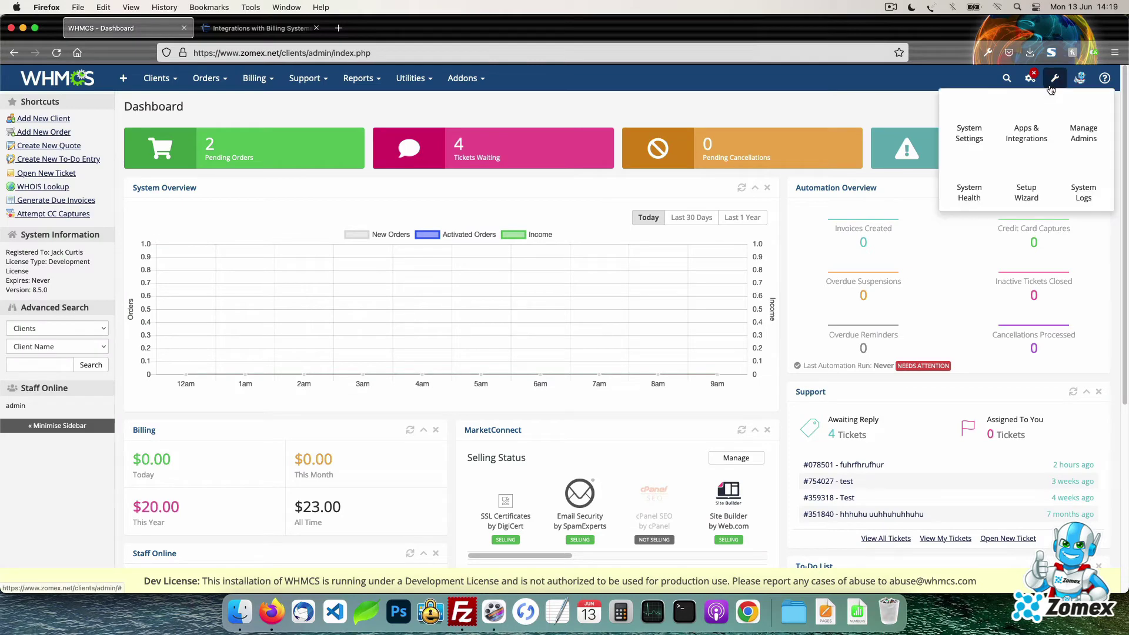
{"action": "left_click", "coordinate": [964, 123]}
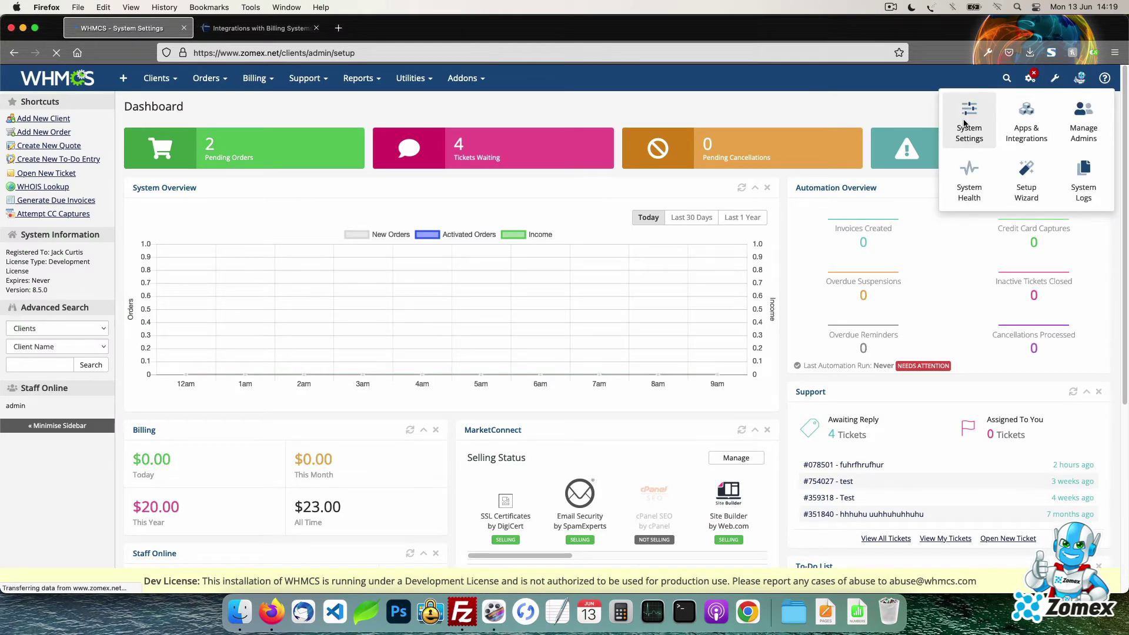
{"action": "left_click", "coordinate": [127, 210]}
{"action": "type", "text": "addon"}
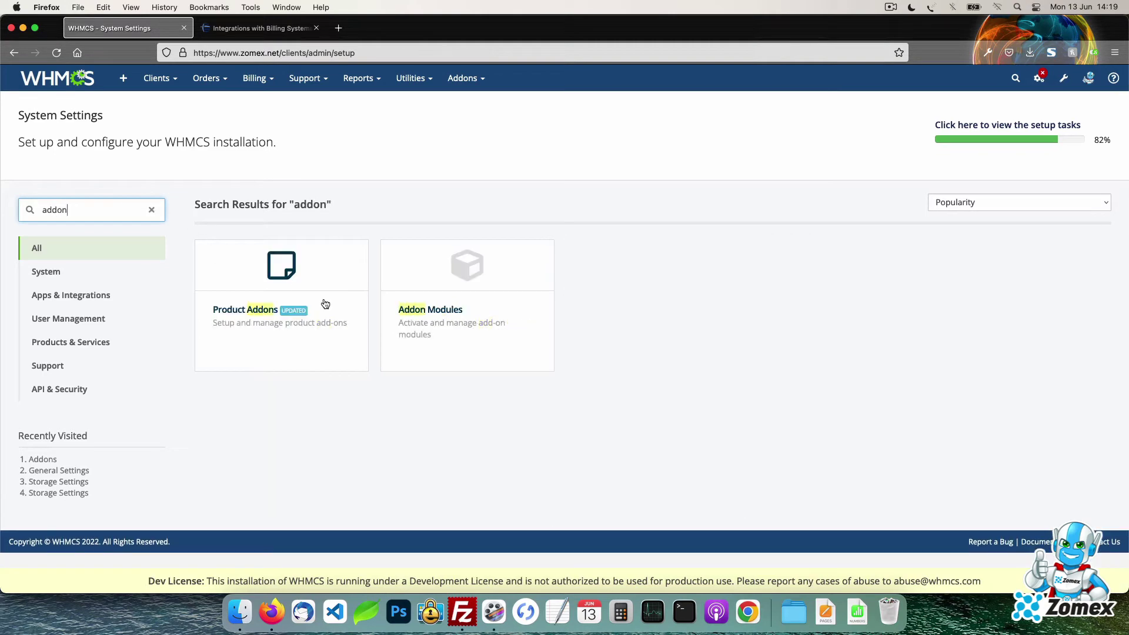
{"action": "left_click", "coordinate": [463, 328]}
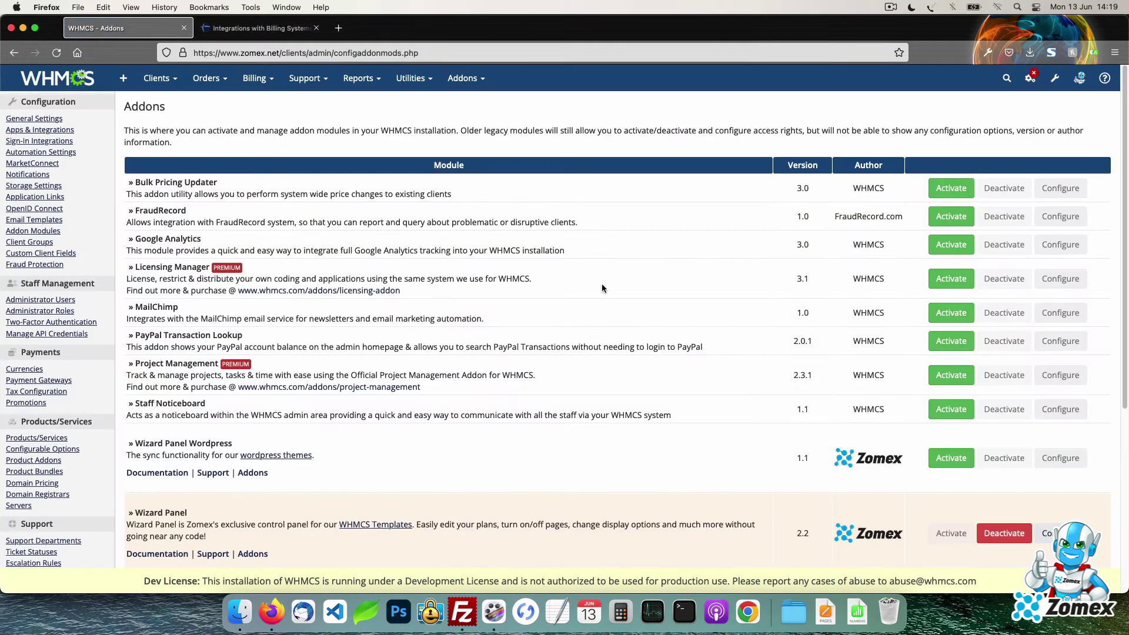
{"action": "left_click", "coordinate": [950, 221]}
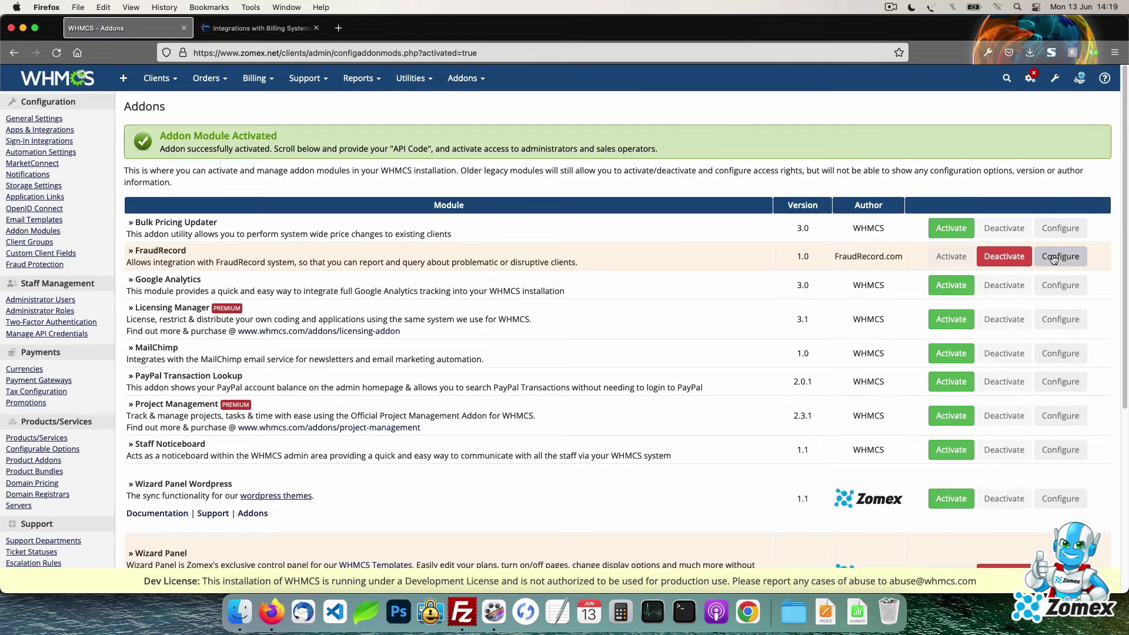
Step: Configure the FraudRecord module by pasting the API code and granting Full Administrator access, and save the changes
{"action": "left_click", "coordinate": [1054, 260]}
{"action": "left_click", "coordinate": [406, 294]}
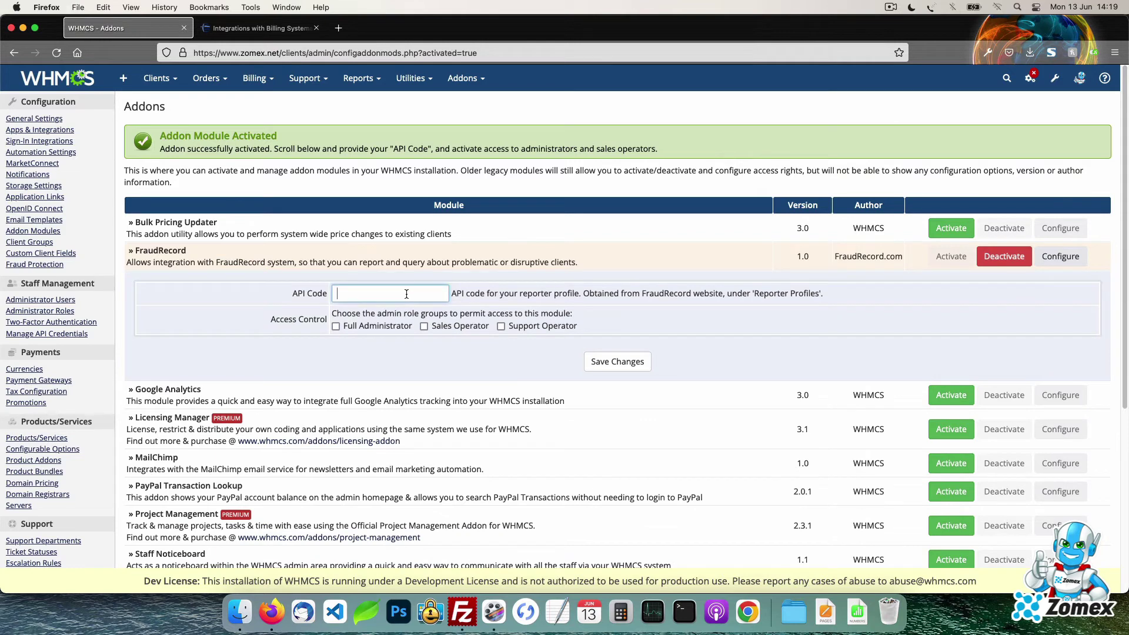
{"action": "key", "text": "super+v"}
{"action": "left_click", "coordinate": [379, 328]}
{"action": "left_click", "coordinate": [594, 361]}
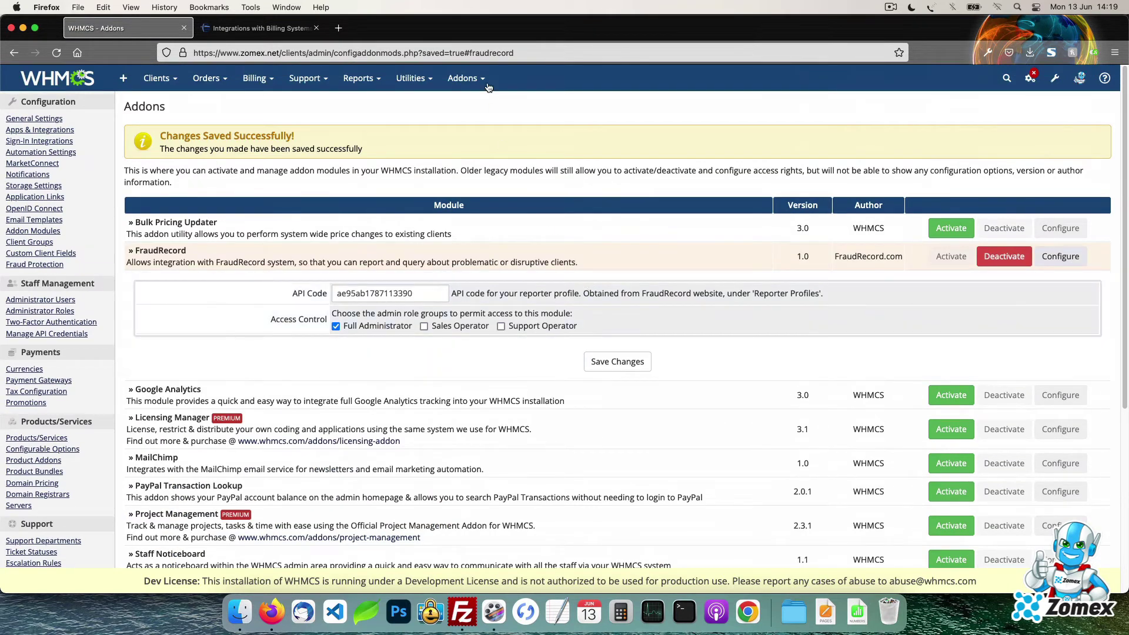
Step: Open the FraudRecord addon page in WHMCS and check the fraud points for all listed clients
{"action": "mouse_move", "coordinate": [473, 77]}
{"action": "left_click", "coordinate": [479, 100]}
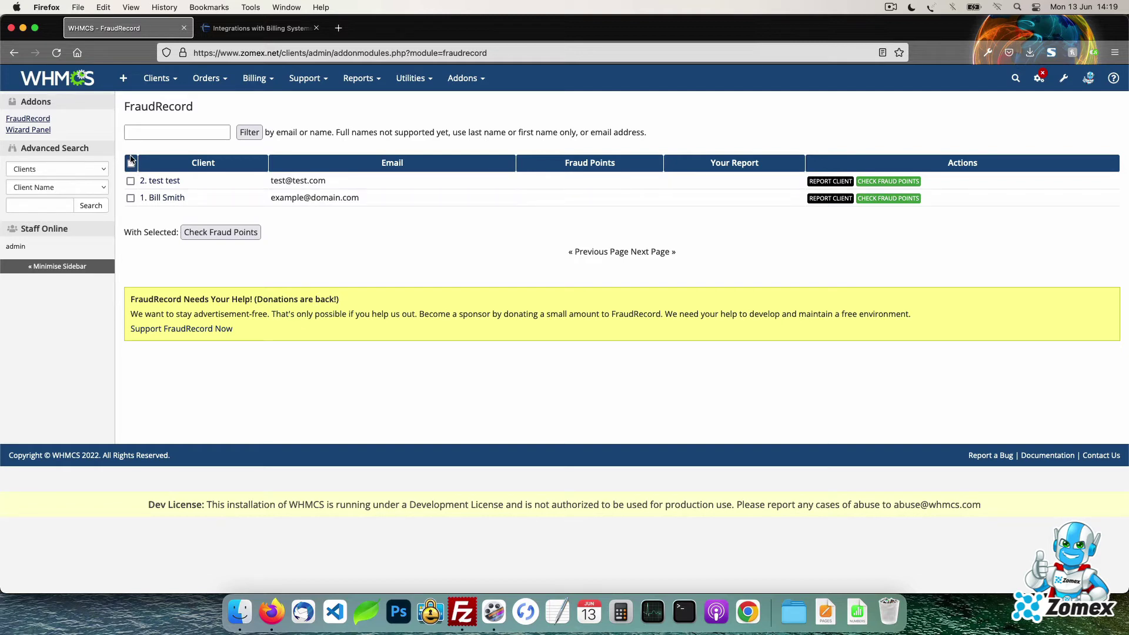
{"action": "left_click", "coordinate": [131, 161]}
{"action": "left_click", "coordinate": [231, 237]}
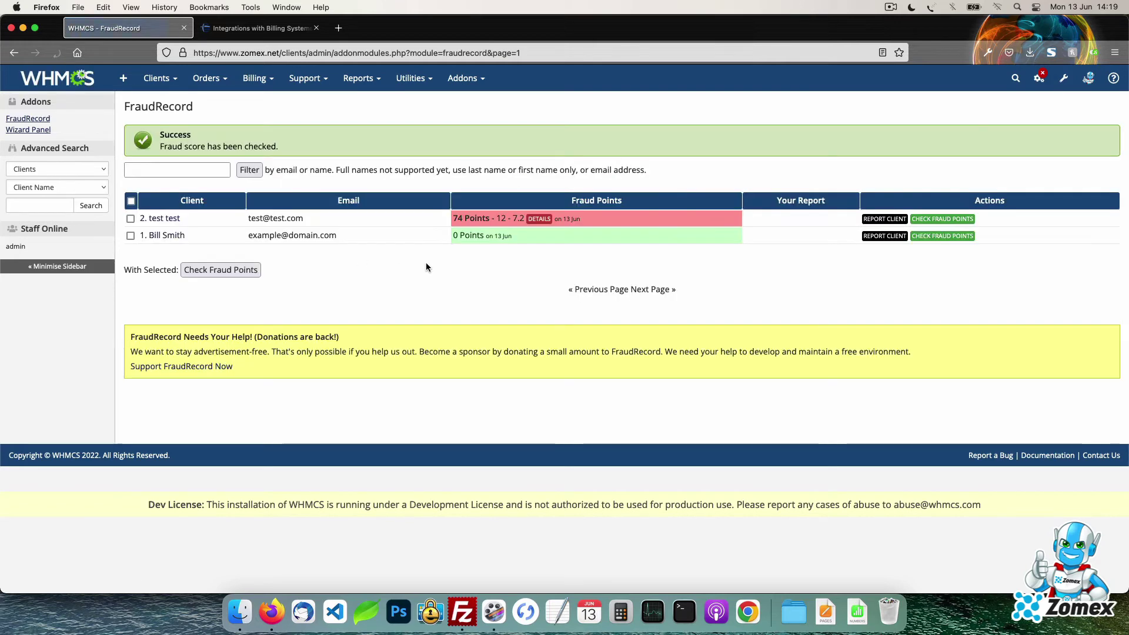
Step: Review the detailed fraud reports for client 2, and return to the FraudRecord client list to open the report form for that client
{"action": "left_click", "coordinate": [541, 218]}
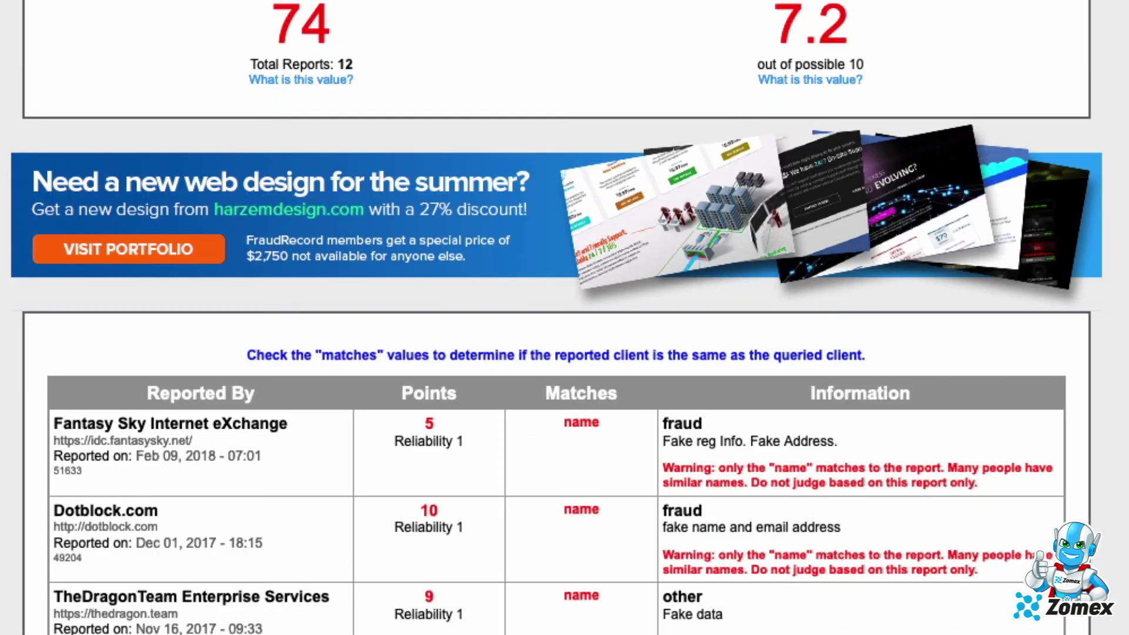
{"action": "scroll", "coordinate": [565, 317], "scroll_direction": "down", "scroll_amount": 8}
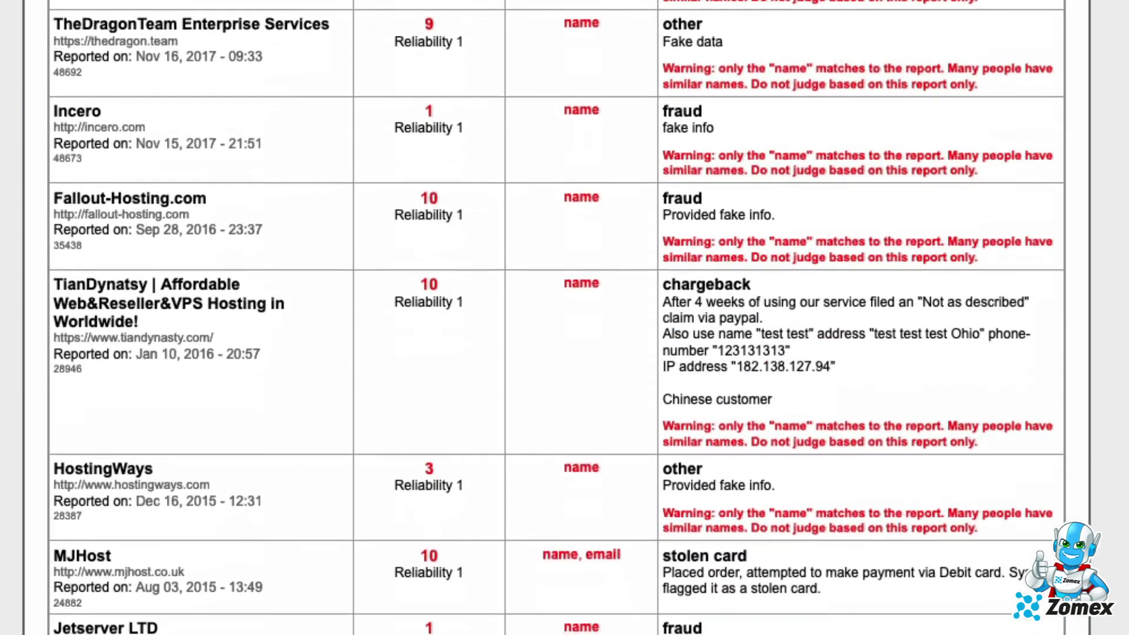
{"action": "scroll", "coordinate": [556, 317], "scroll_direction": "down", "scroll_amount": 2}
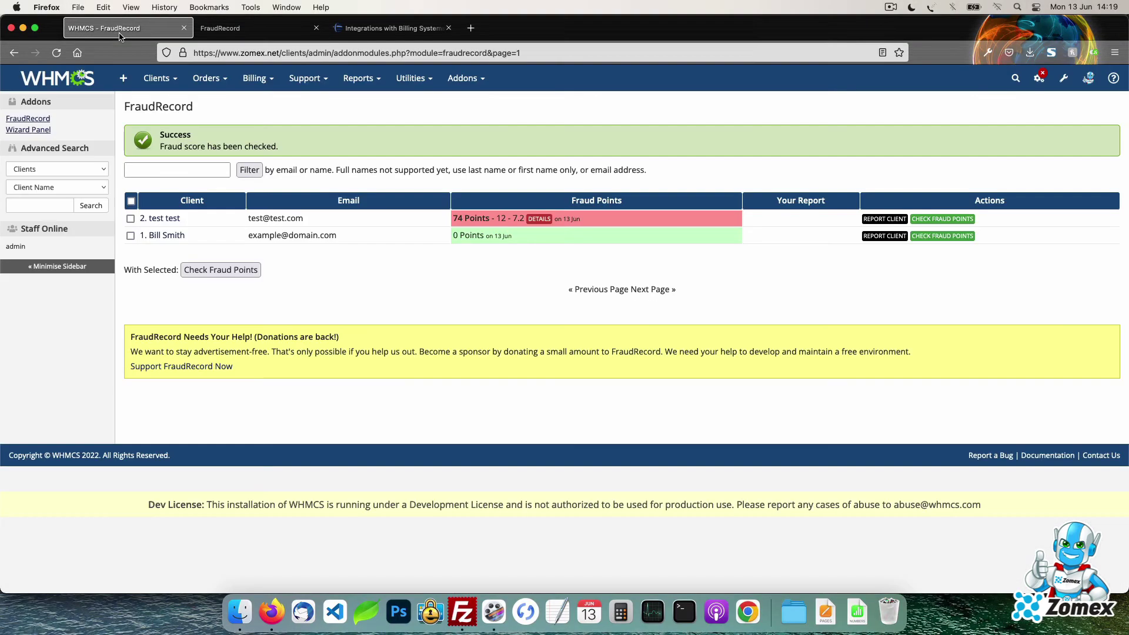
{"action": "left_click", "coordinate": [880, 220]}
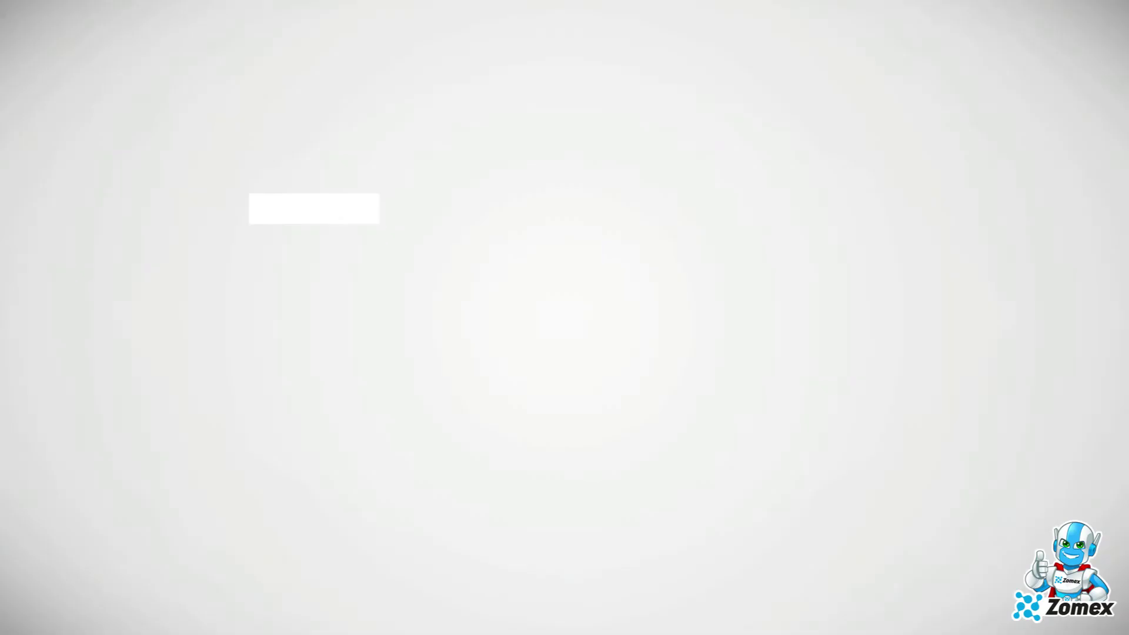
Step: Open the live demo of the Prosper template from the Zomex WHMCS templates page and preview it in portrait tablet and landscape phone layouts
{"action": "scroll", "coordinate": [1123, 87], "scroll_direction": "down", "scroll_amount": 1}
{"action": "scroll", "coordinate": [837, 331], "scroll_direction": "down", "scroll_amount": 15}
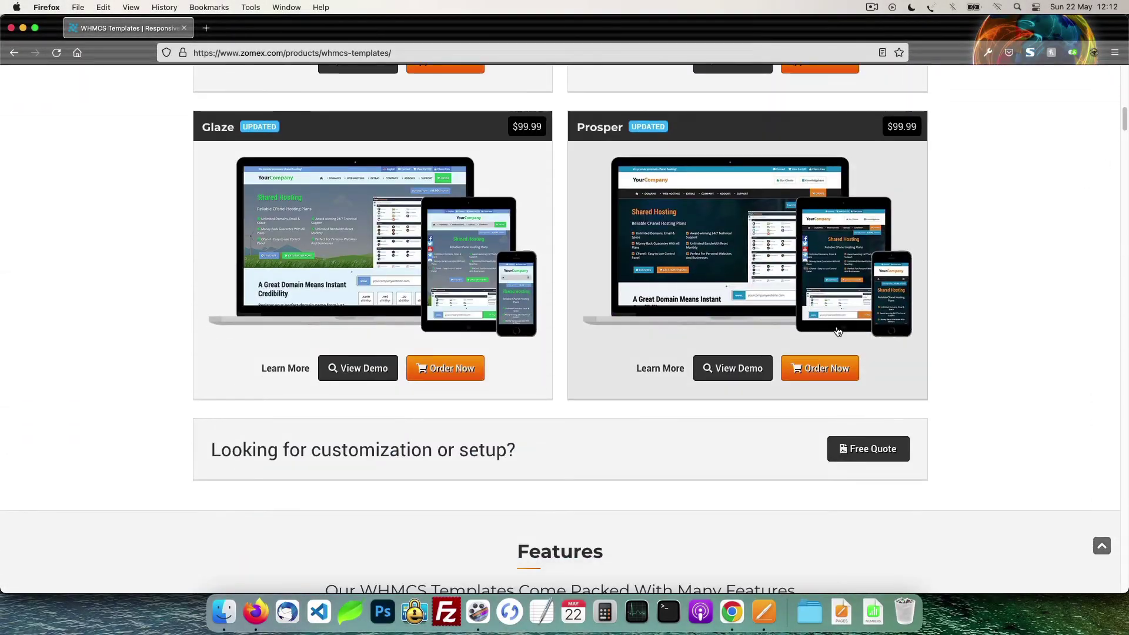
{"action": "left_click", "coordinate": [751, 369]}
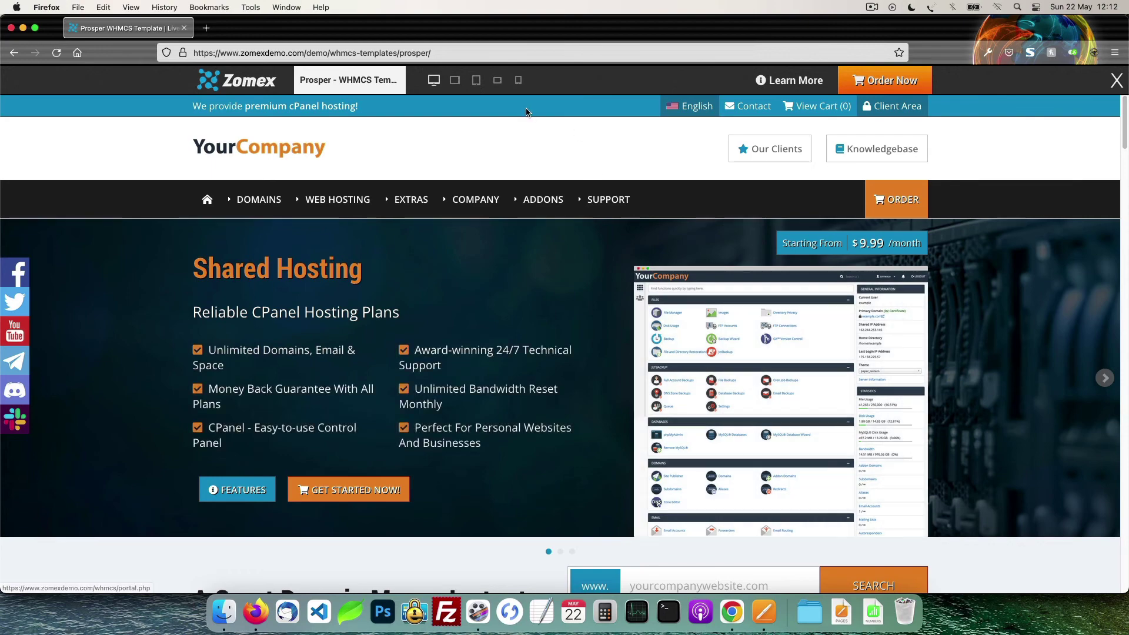
{"action": "left_click", "coordinate": [475, 81]}
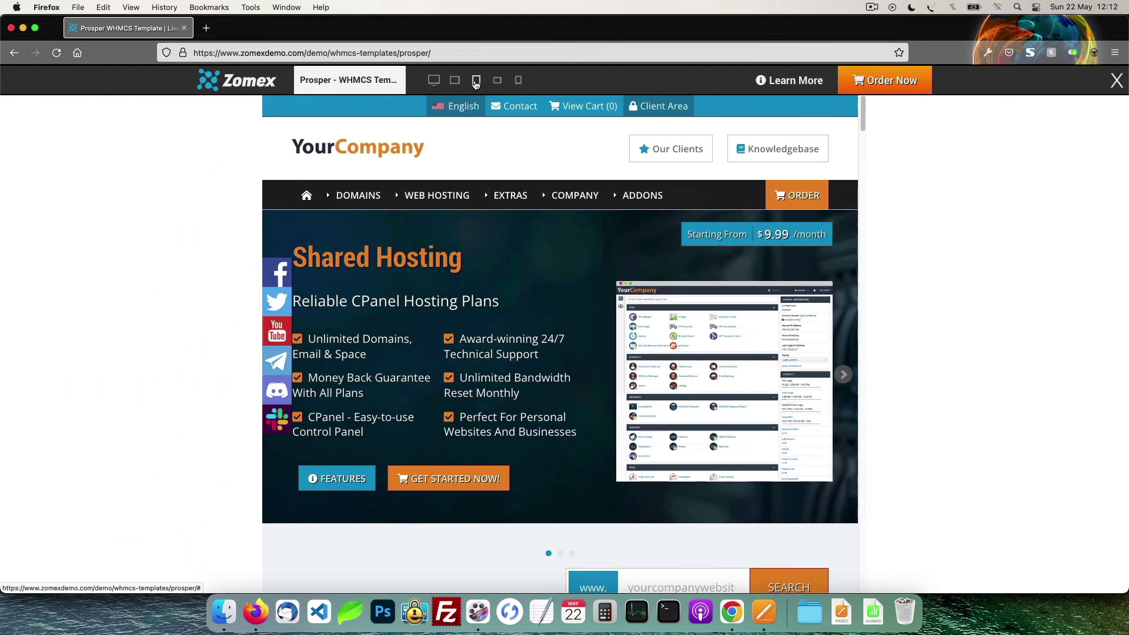
{"action": "left_click", "coordinate": [496, 80]}
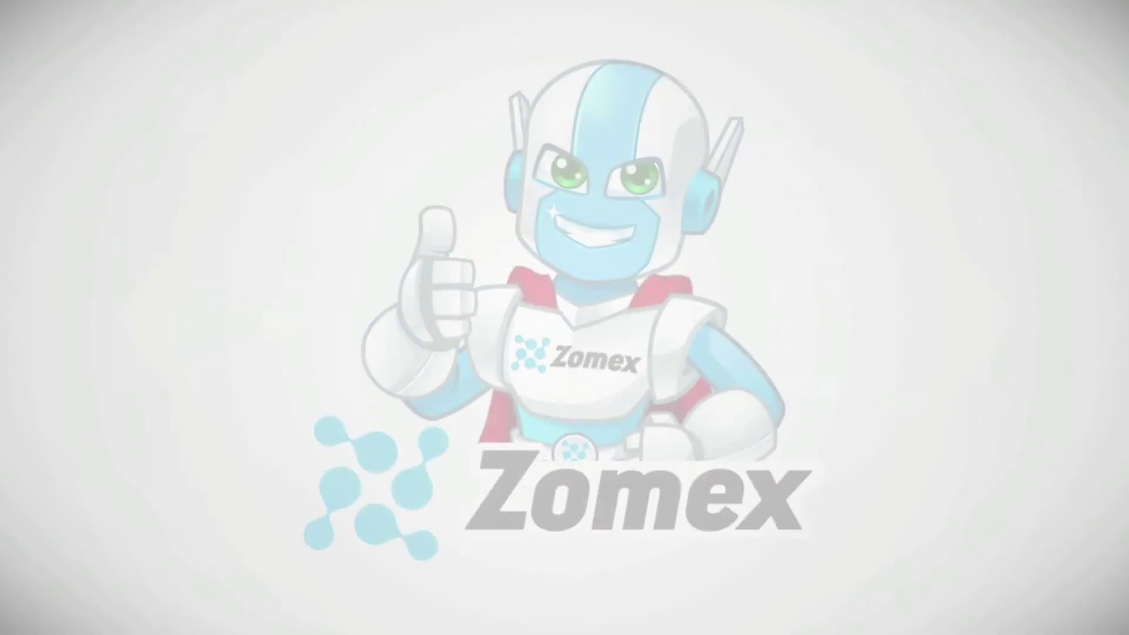